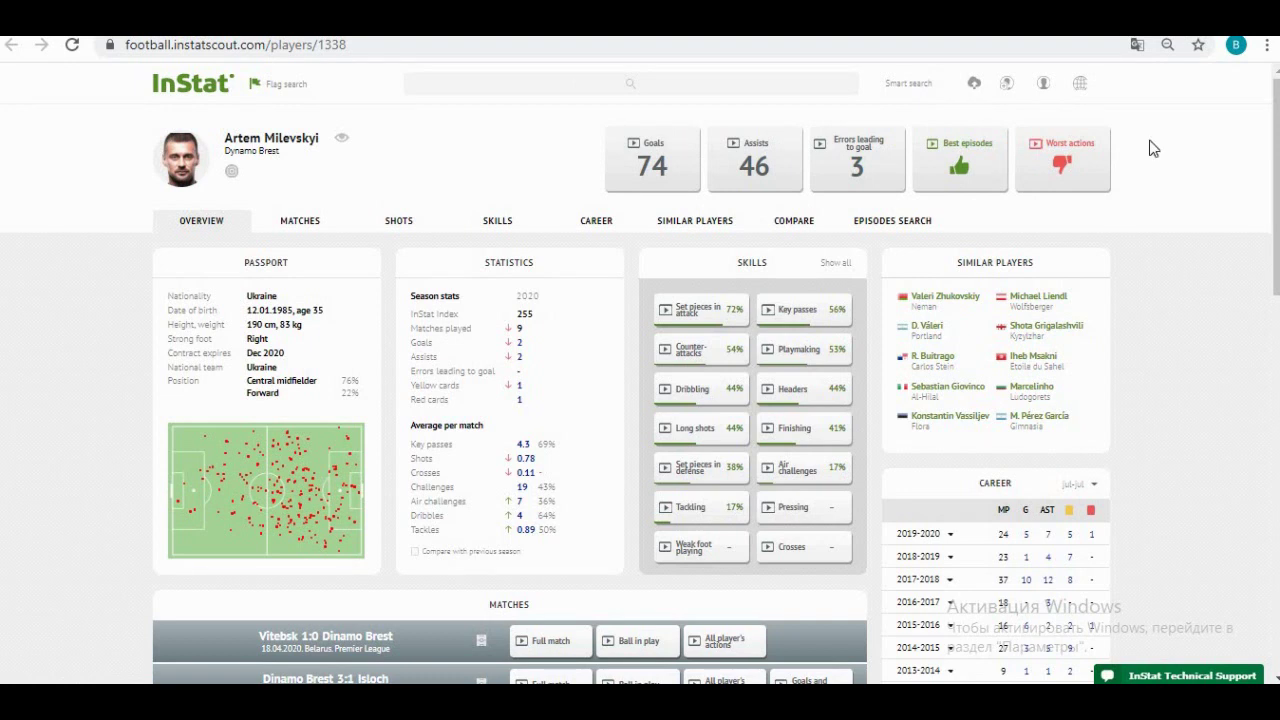
Scroll the player overview slightly to bring the Statistics panel into view.
{"action": "left_click_drag", "start_coordinate": [1275, 143], "coordinate": [1276, 177]}
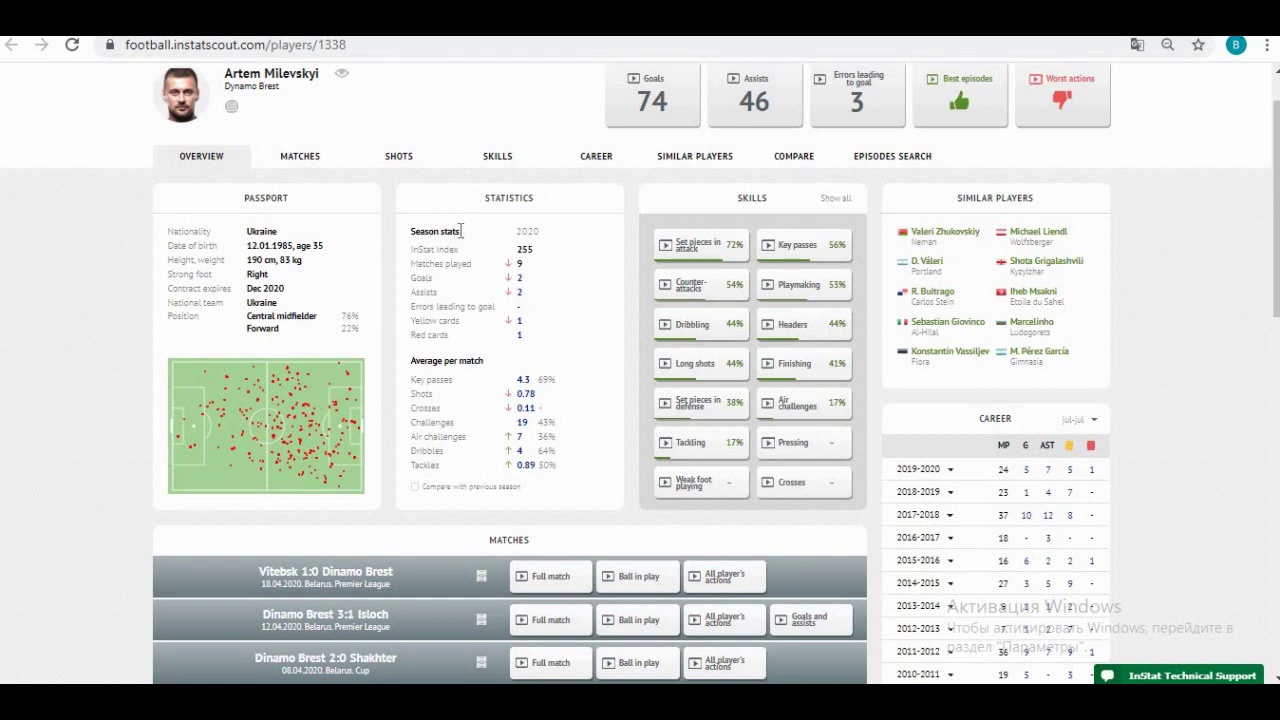
Compare with the 2019 season, then open the Key passes skill video episodes.
{"action": "left_click", "coordinate": [415, 487]}
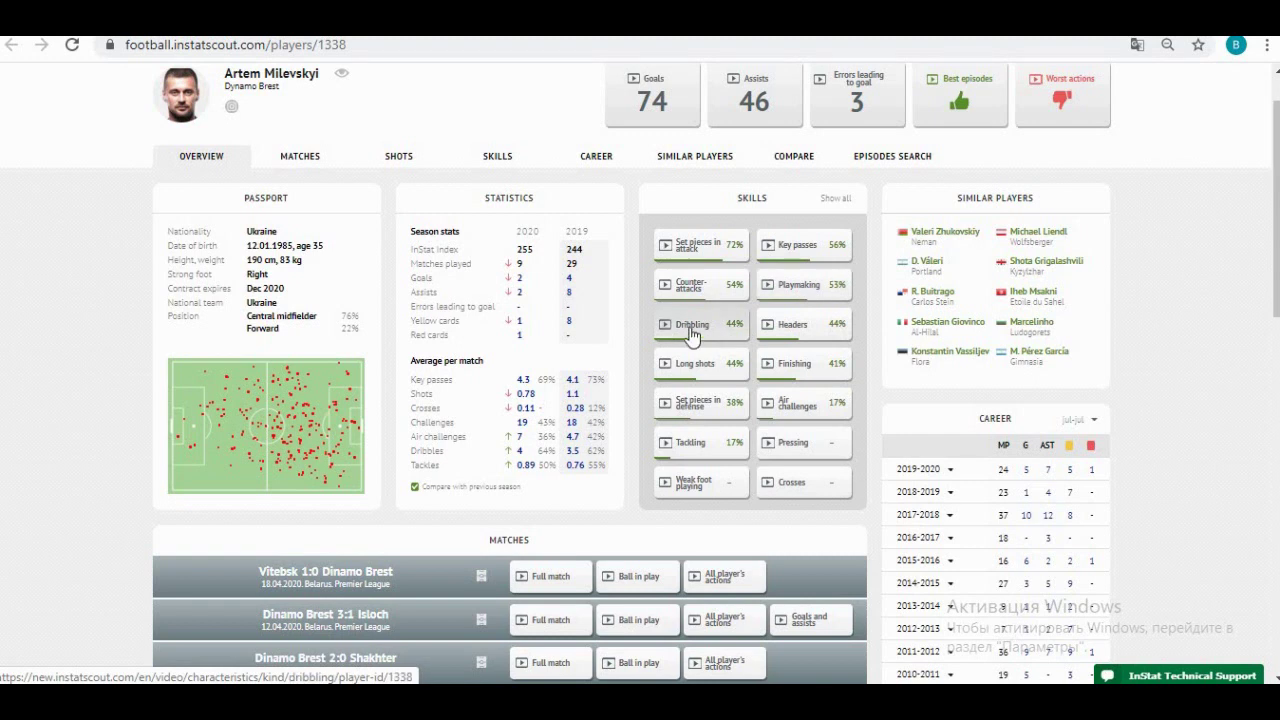
{"action": "left_click", "coordinate": [792, 242]}
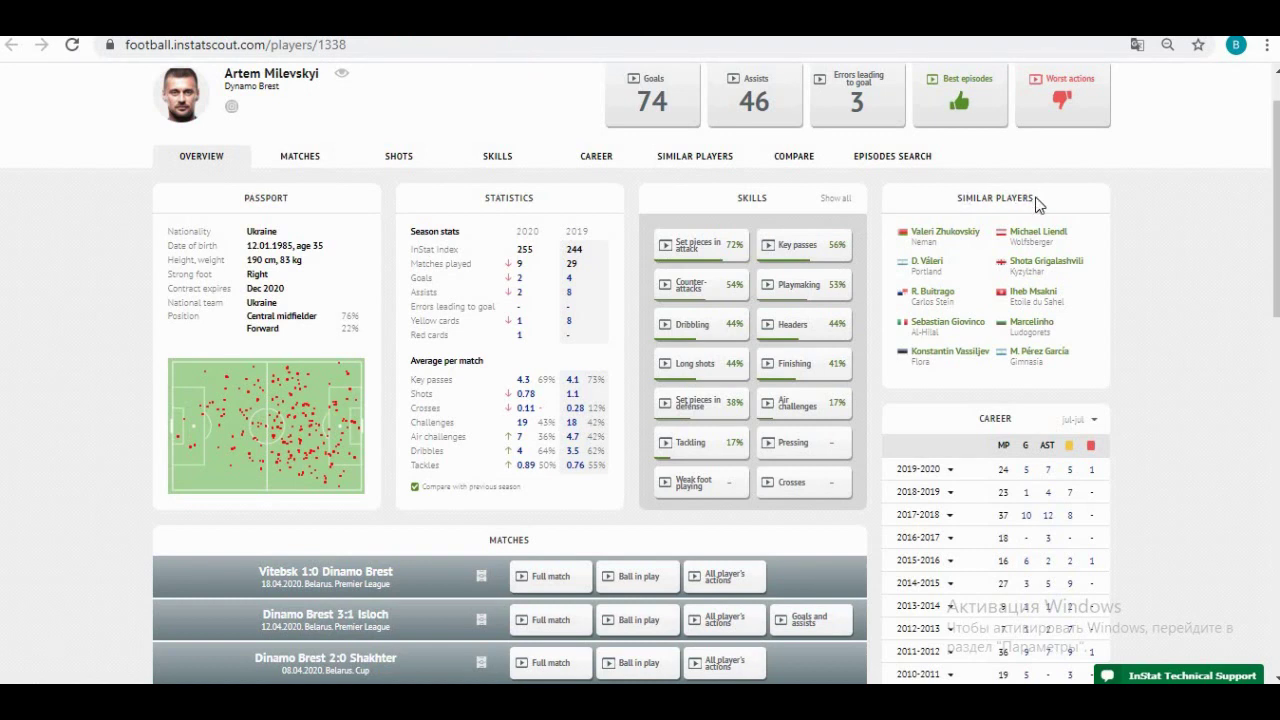
Reopen the Key passes episodes, then return to the player profile overview with Alt+Left.
{"action": "left_click", "coordinate": [797, 244]}
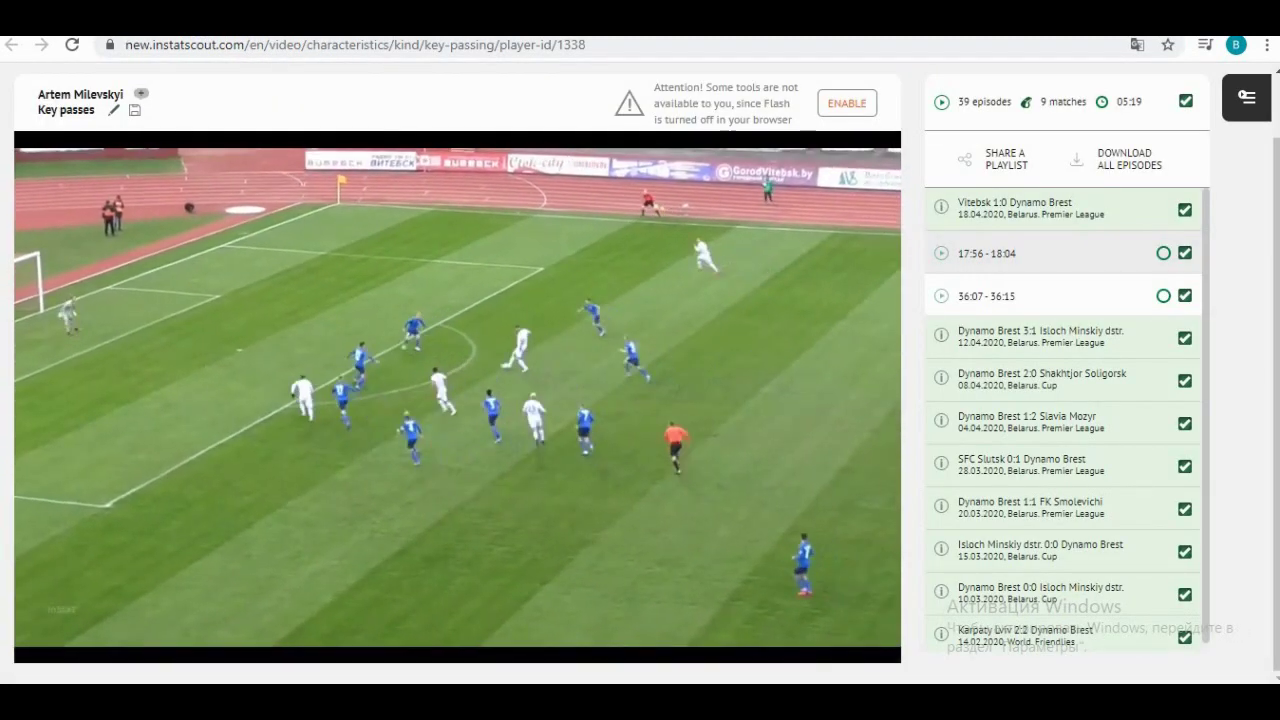
{"action": "key", "text": "alt+Left"}
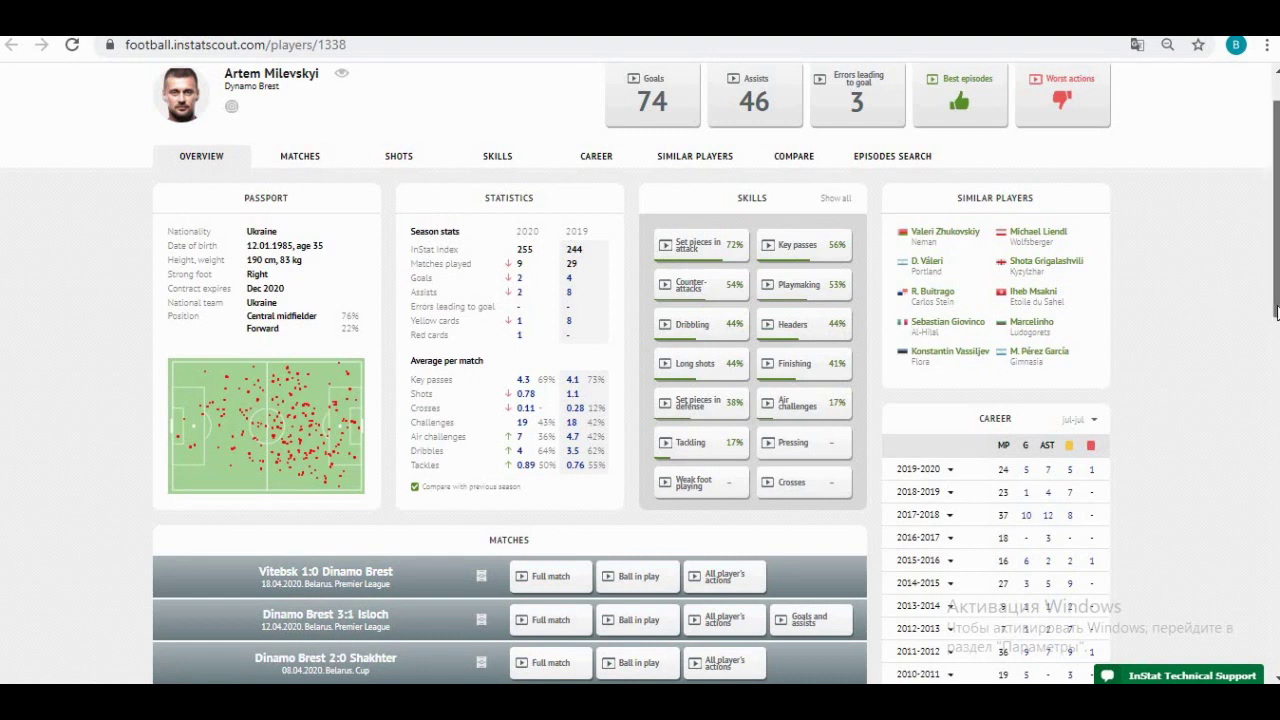
Scroll to the Career table and expand the 2017-2018 season into its competitions.
{"action": "scroll", "coordinate": [1273, 307], "scroll_direction": "down", "scroll_amount": 3}
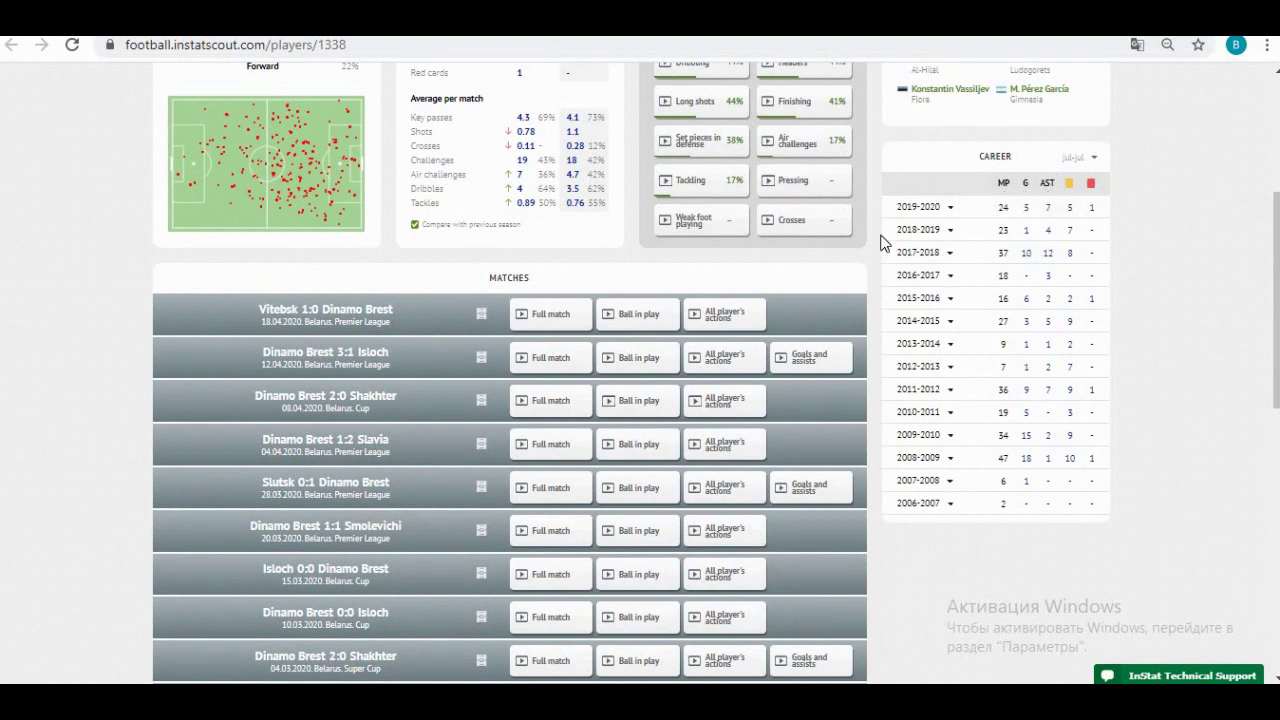
{"action": "left_click", "coordinate": [950, 254]}
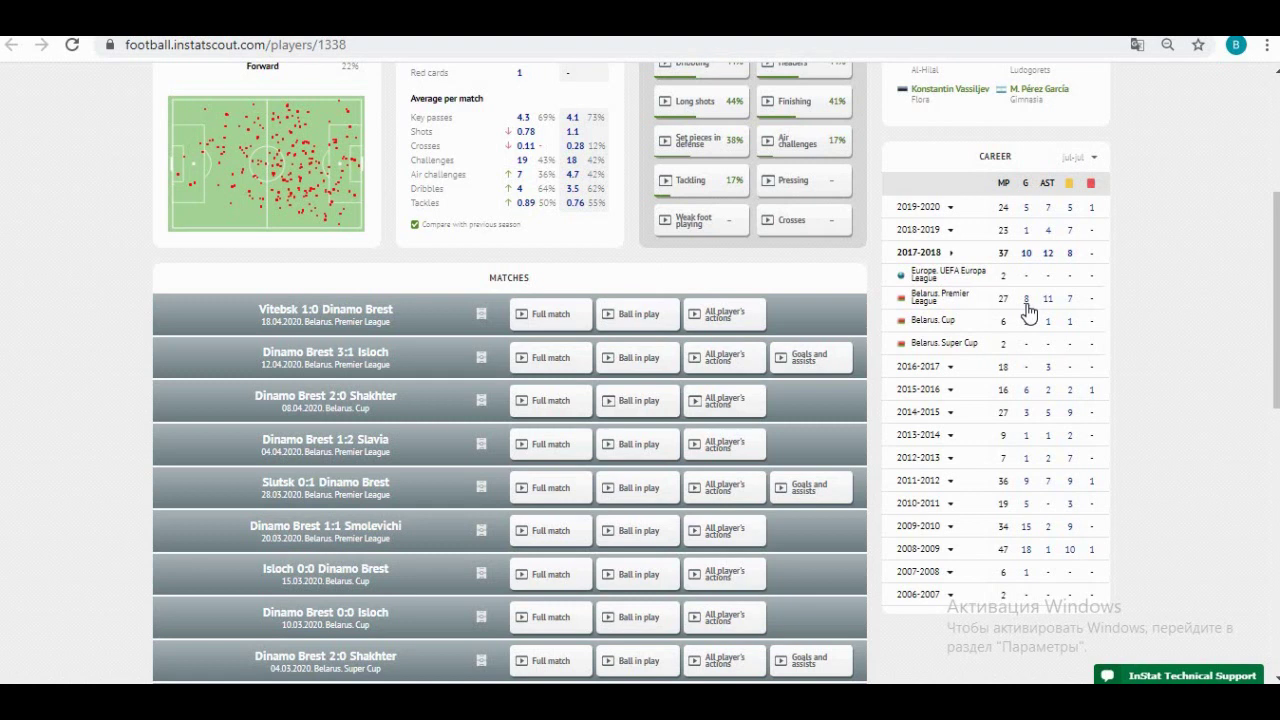
{"action": "left_click", "coordinate": [1026, 301]}
{"action": "scroll", "coordinate": [510, 400], "scroll_direction": "down", "scroll_amount": 1}
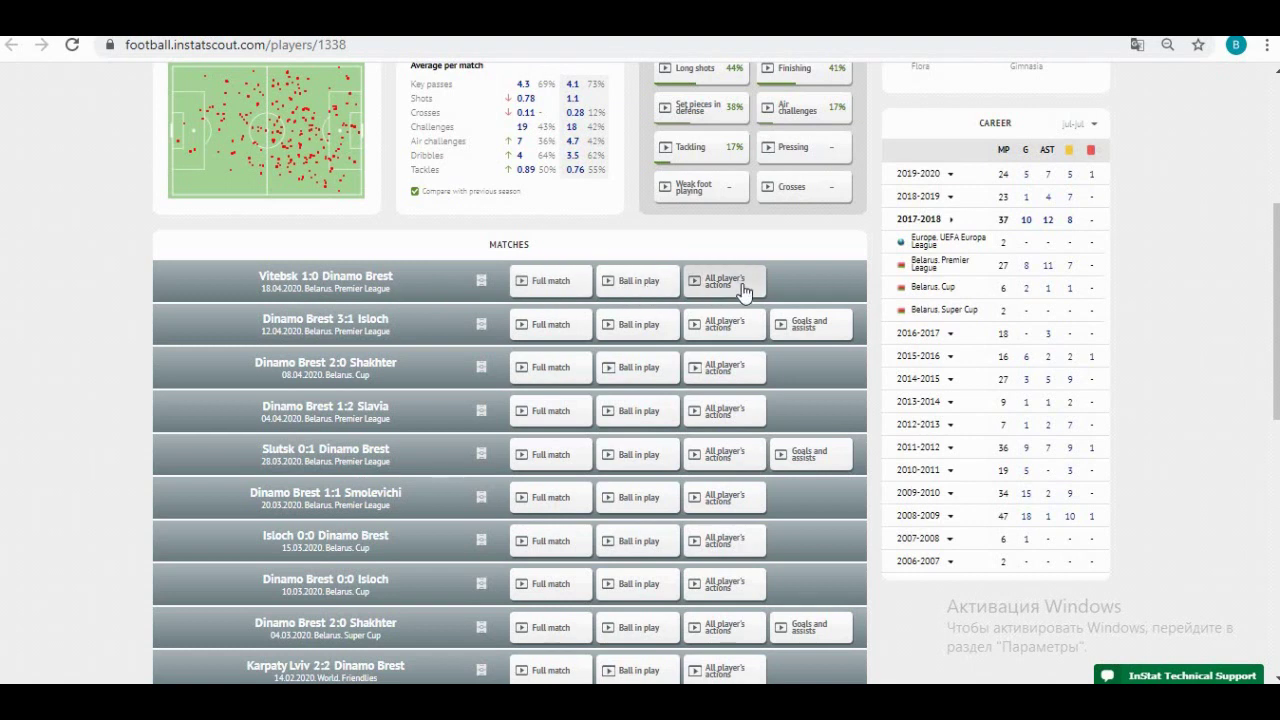
Compare the Vitebsk 1:0 Dinamo Brest match stats with the season average and open the Passes clips.
{"action": "left_click", "coordinate": [341, 285]}
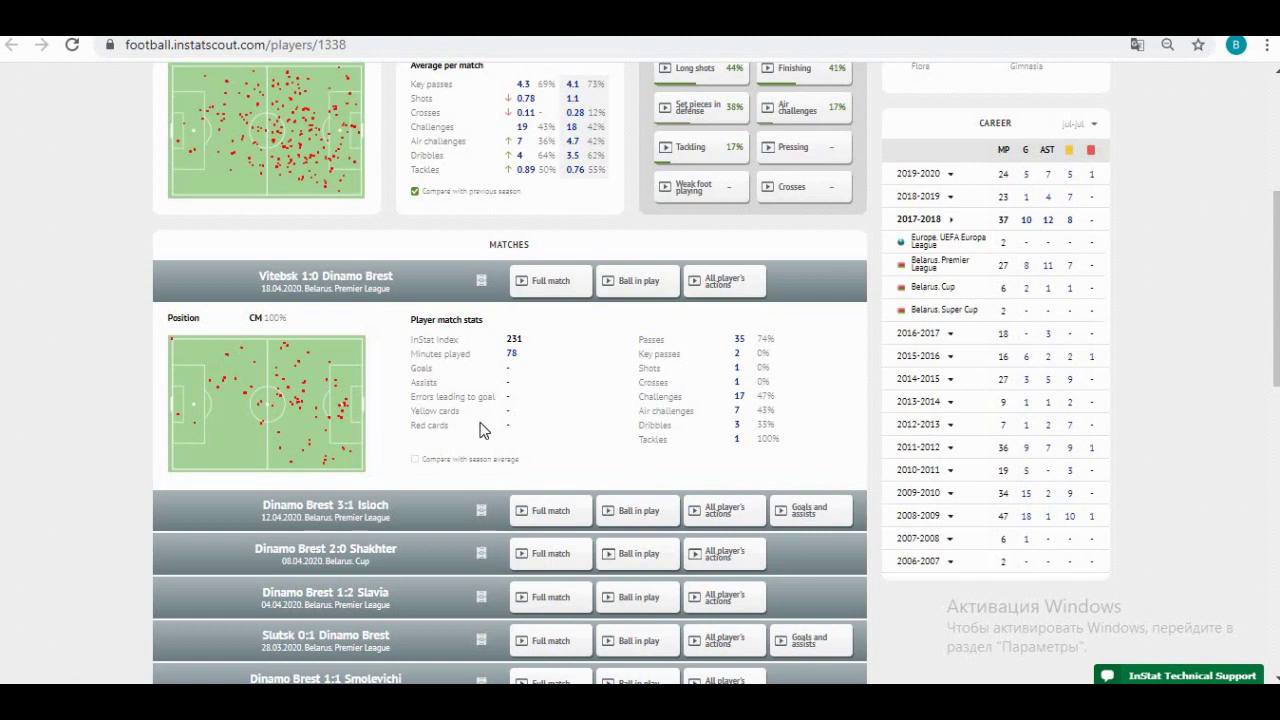
{"action": "left_click", "coordinate": [416, 462]}
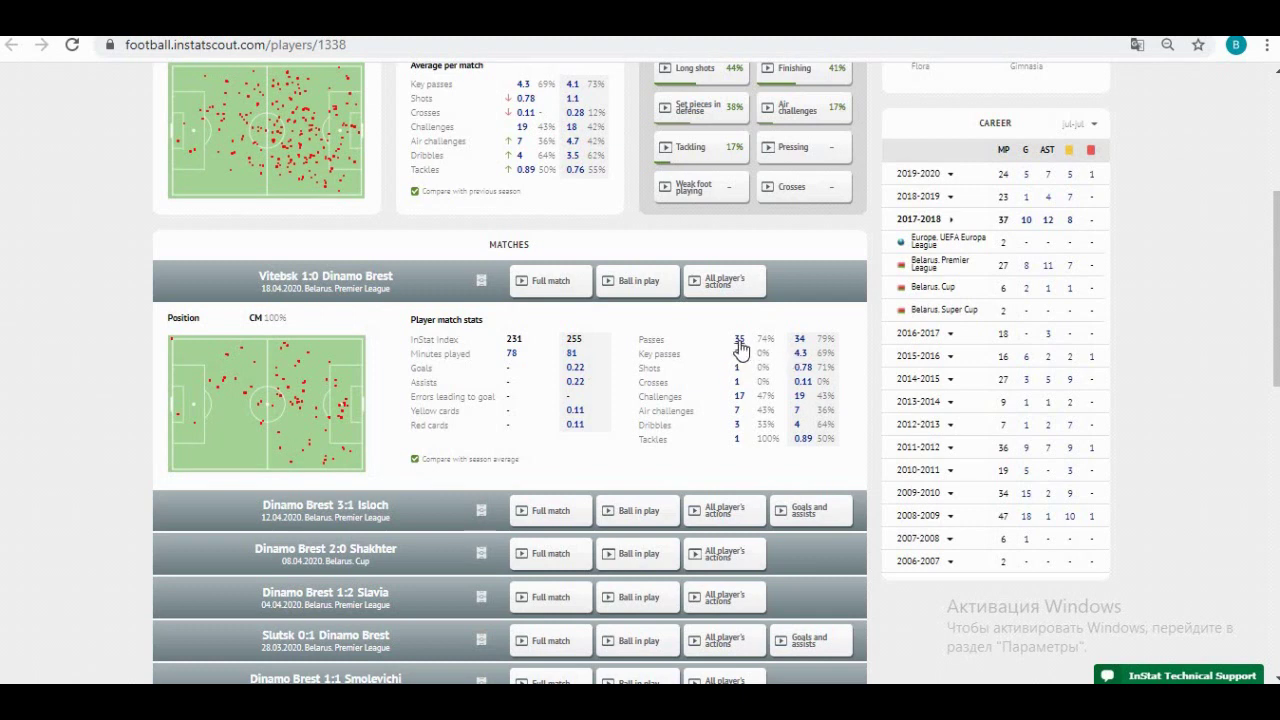
{"action": "left_click", "coordinate": [739, 342]}
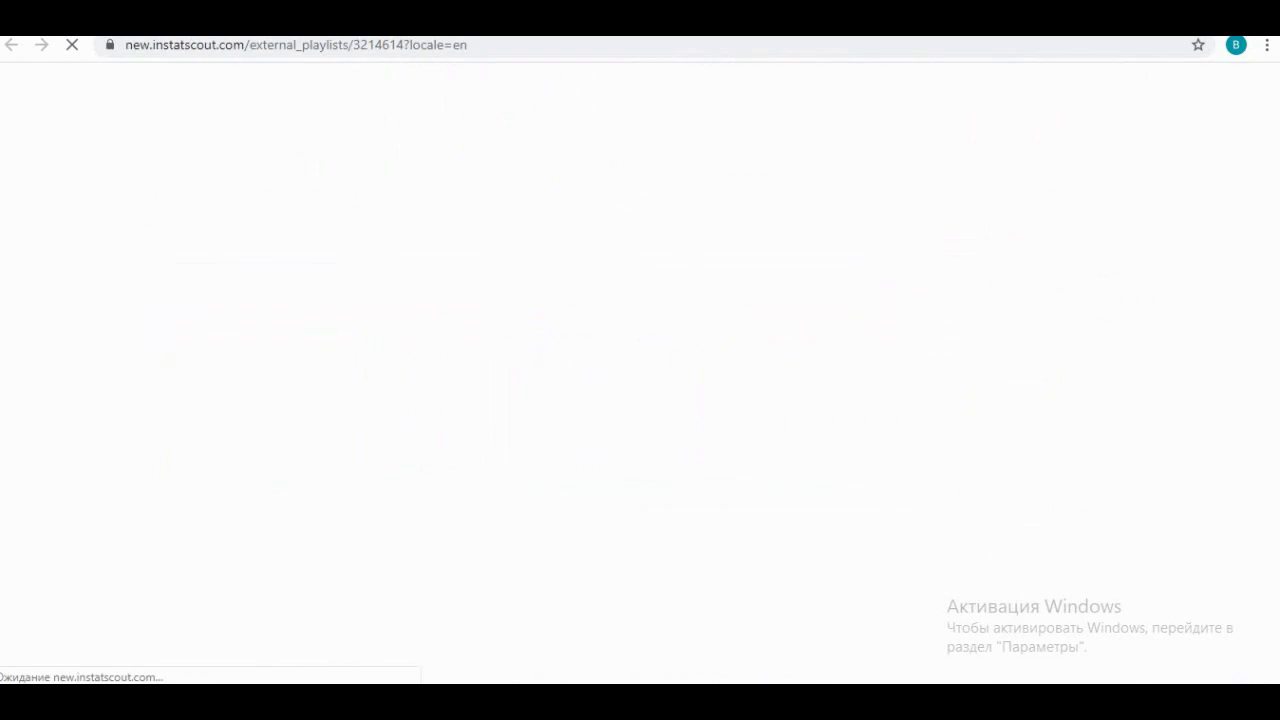